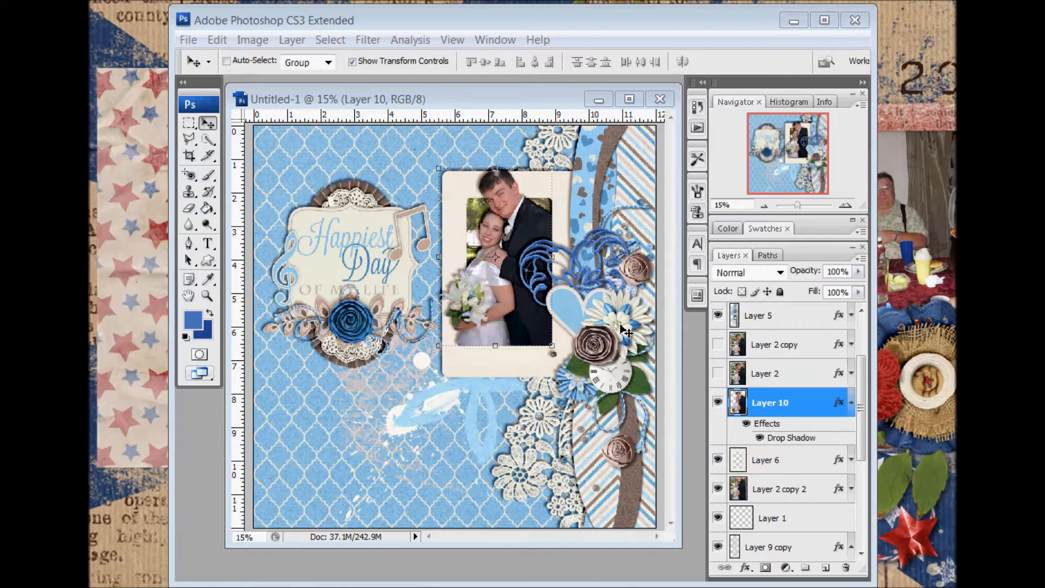
Hide Layer 10, Layer 2 copy 2 and Layer 2, and make Layer 2 copy with the full photo visible and active
{"action": "left_click", "coordinate": [718, 408]}
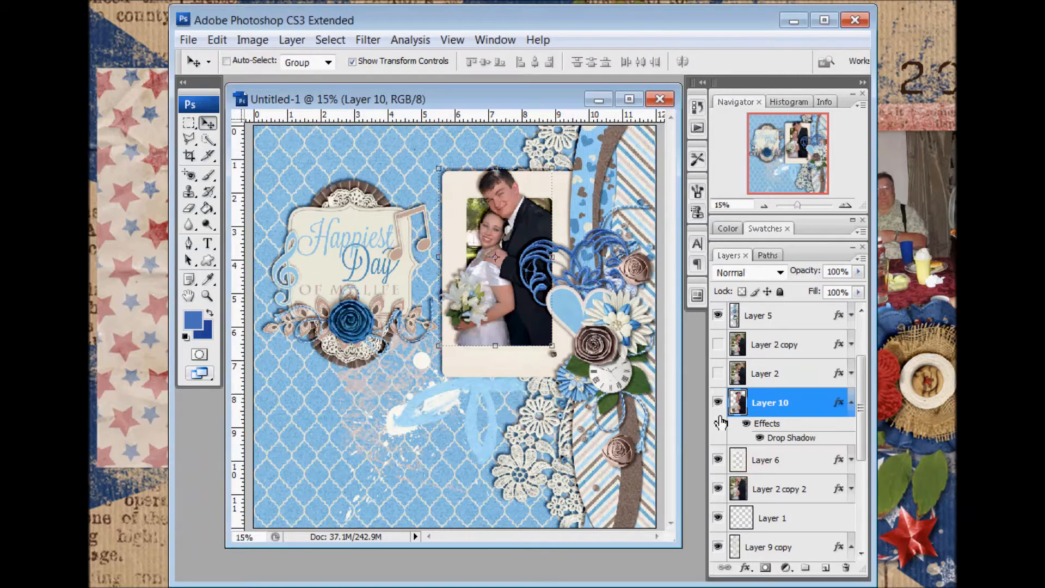
{"action": "left_click", "coordinate": [717, 402]}
{"action": "left_click", "coordinate": [718, 489]}
{"action": "left_click", "coordinate": [718, 343]}
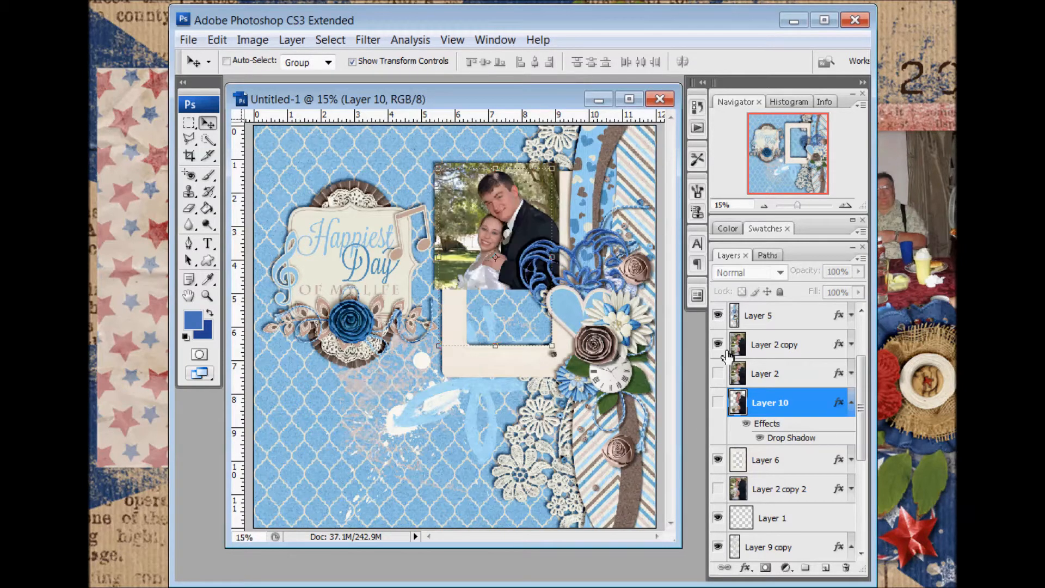
{"action": "left_click", "coordinate": [718, 373]}
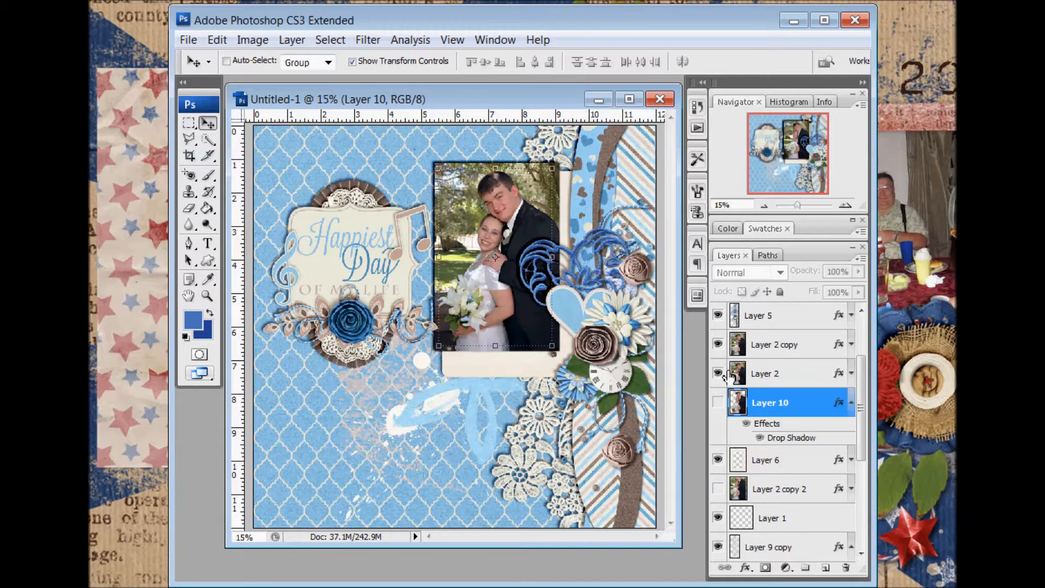
{"action": "left_click", "coordinate": [761, 340]}
{"action": "left_click", "coordinate": [718, 346]}
{"action": "left_click", "coordinate": [718, 344]}
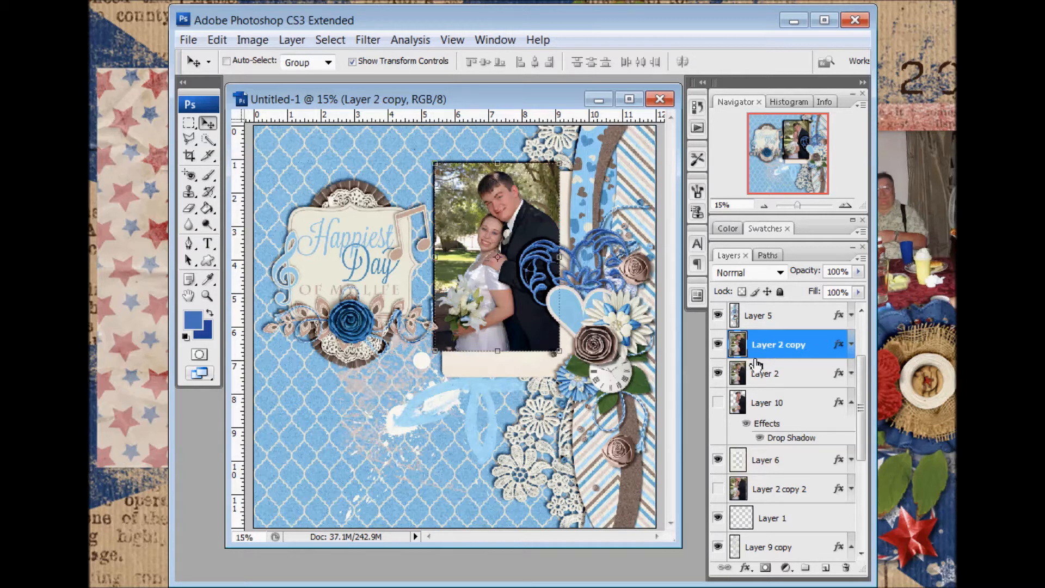
{"action": "left_click", "coordinate": [717, 372]}
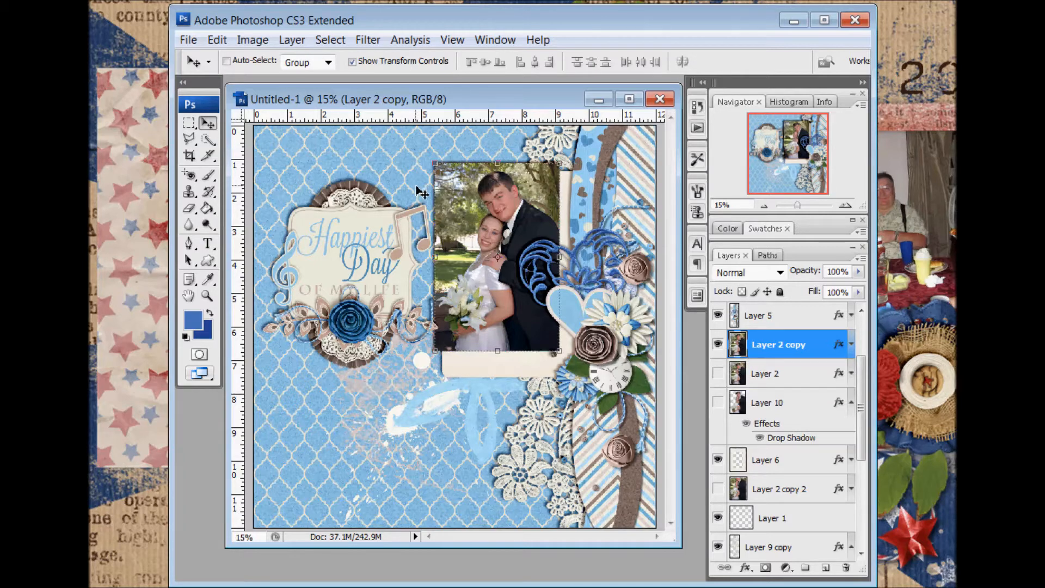
Select the bride and groom on Layer 2 copy with the Quick Selection Tool in add-to-selection mode
{"action": "left_click", "coordinate": [215, 144]}
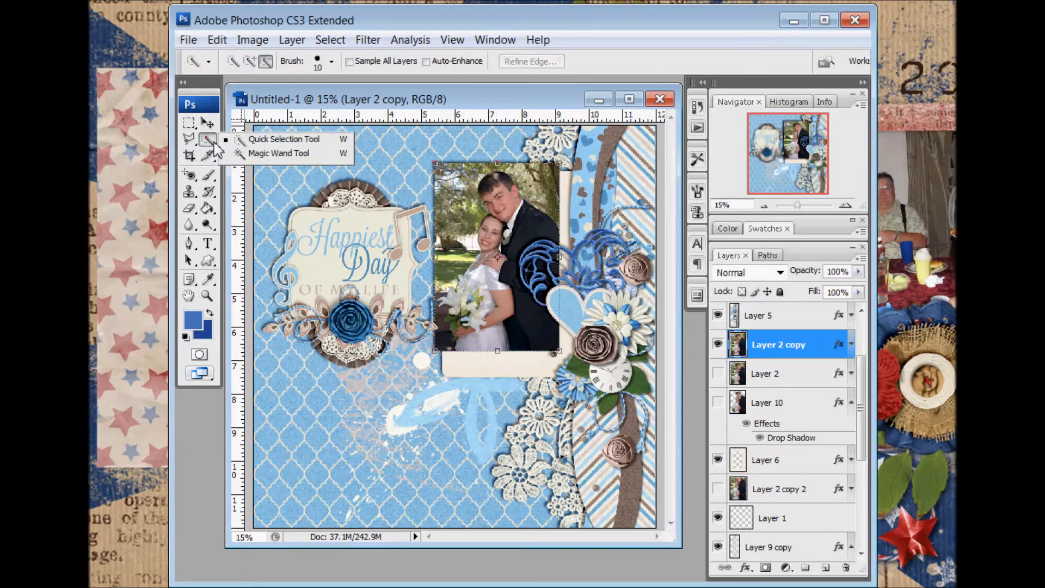
{"action": "left_click", "coordinate": [246, 139]}
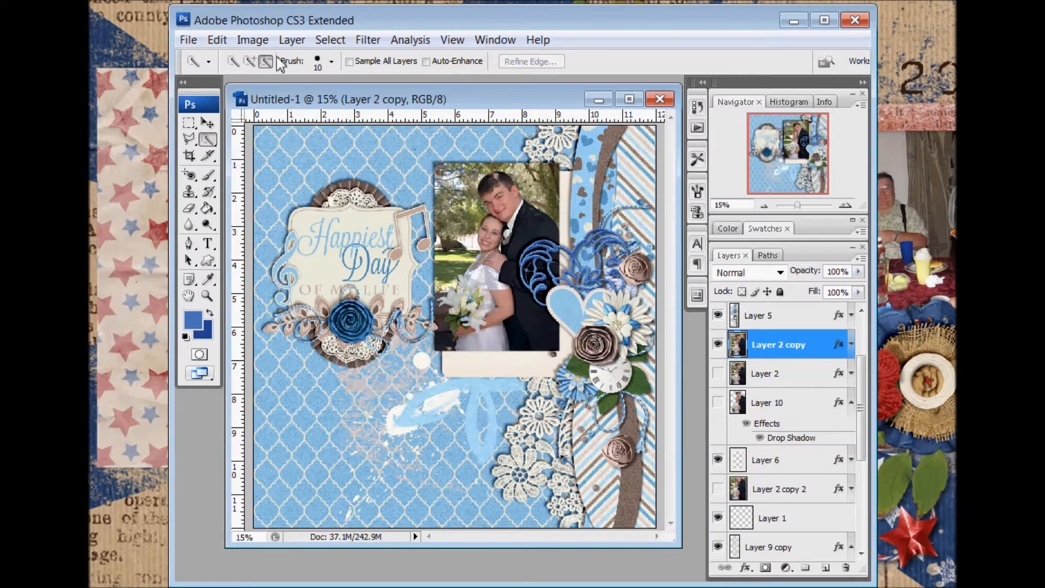
{"action": "left_click", "coordinate": [250, 61]}
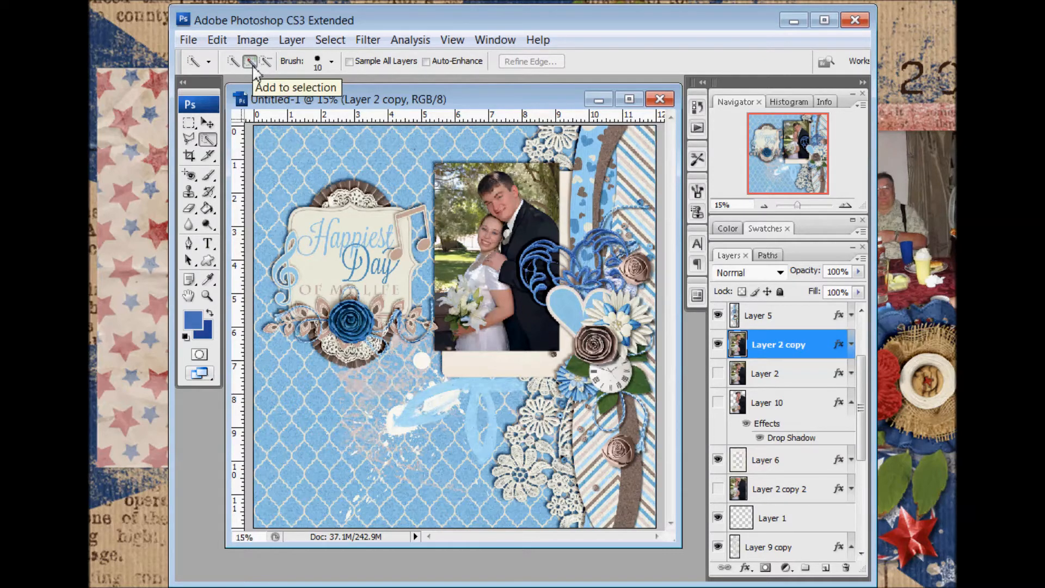
{"action": "mouse_move", "coordinate": [550, 241]}
{"action": "left_mouse_down"}
{"action": "mouse_move", "coordinate": [520, 226]}
{"action": "mouse_move", "coordinate": [512, 197]}
{"action": "mouse_move", "coordinate": [487, 261]}
{"action": "mouse_move", "coordinate": [444, 301]}
{"action": "mouse_move", "coordinate": [463, 305]}
{"action": "mouse_move", "coordinate": [451, 319]}
{"action": "left_mouse_up"}
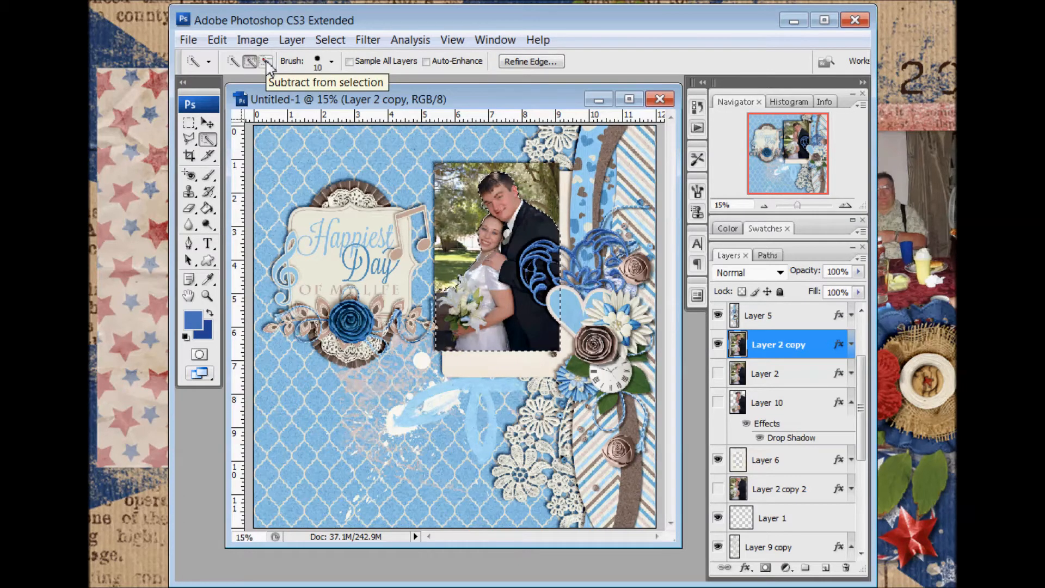
Subtract the stray background near the photo's lower-left corner from the couple selection
{"action": "left_click", "coordinate": [268, 64]}
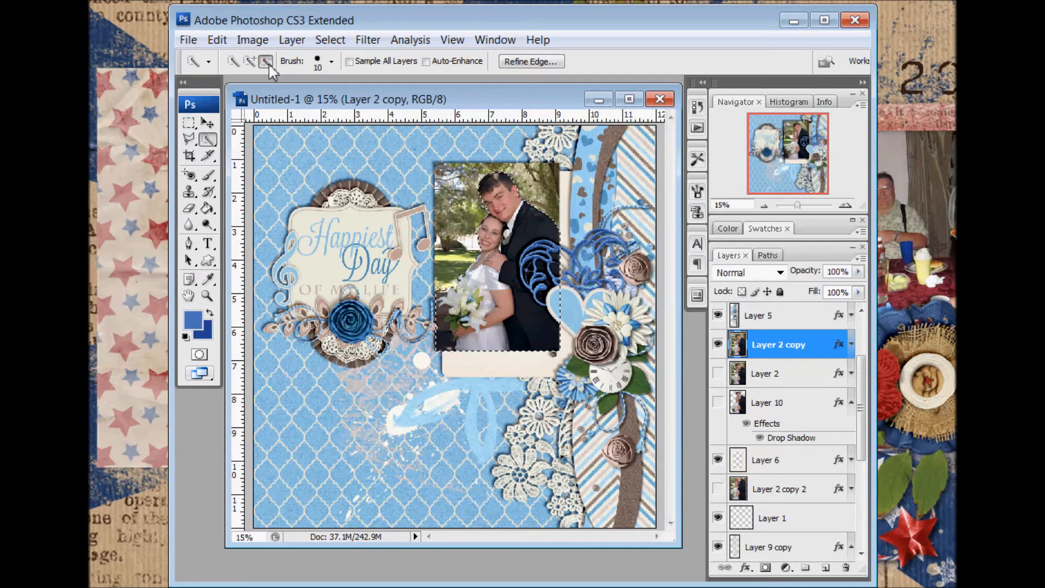
{"action": "left_click_drag", "start_coordinate": [442, 344], "coordinate": [442, 337]}
{"action": "left_click", "coordinate": [249, 61]}
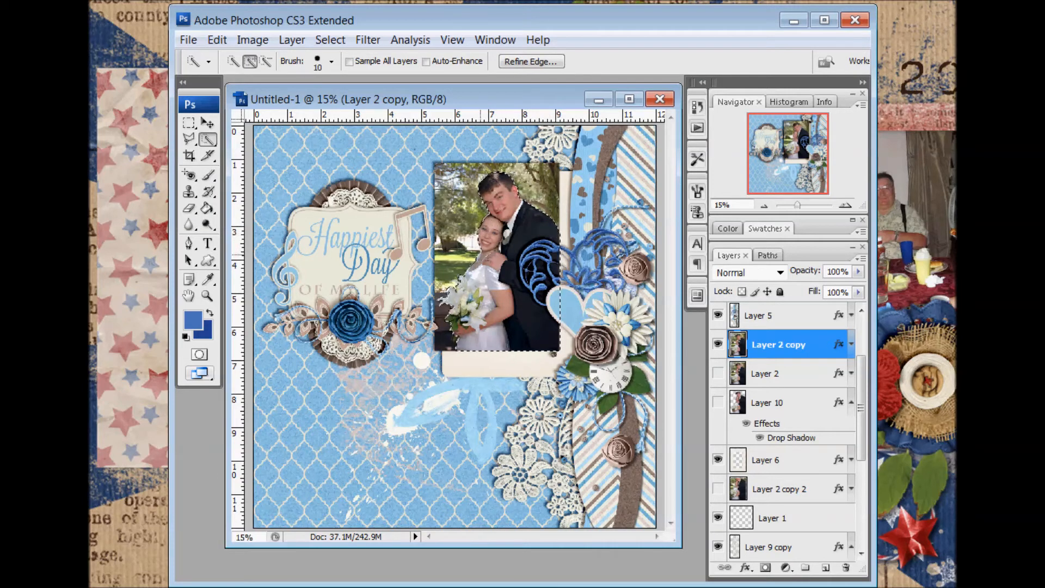
{"action": "left_click", "coordinate": [266, 61]}
Copy the selected couple to a new layer and paste the drop shadow layer style onto it
{"action": "key", "text": "ctrl+j"}
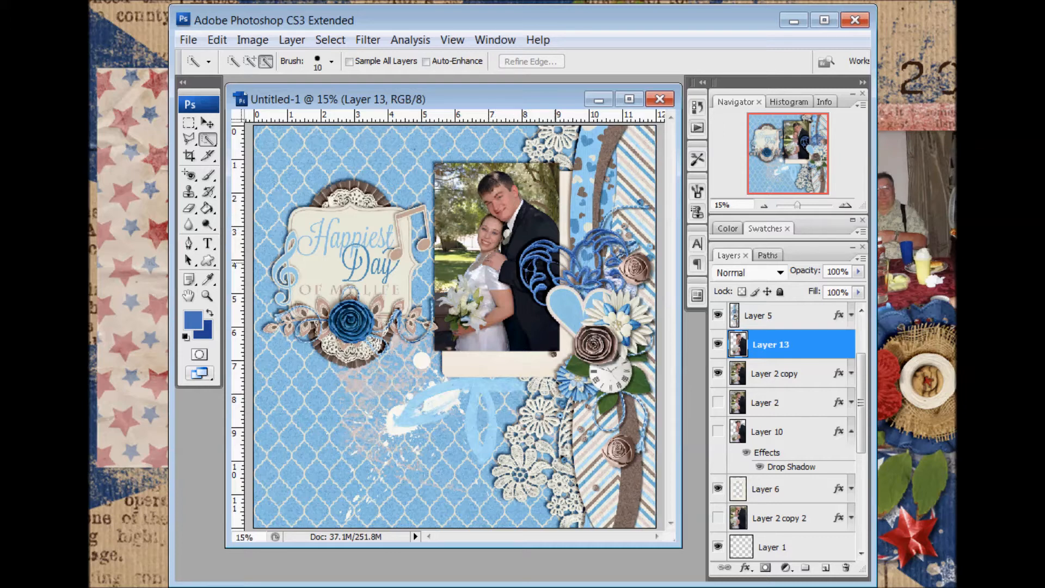
{"action": "right_click", "coordinate": [770, 343]}
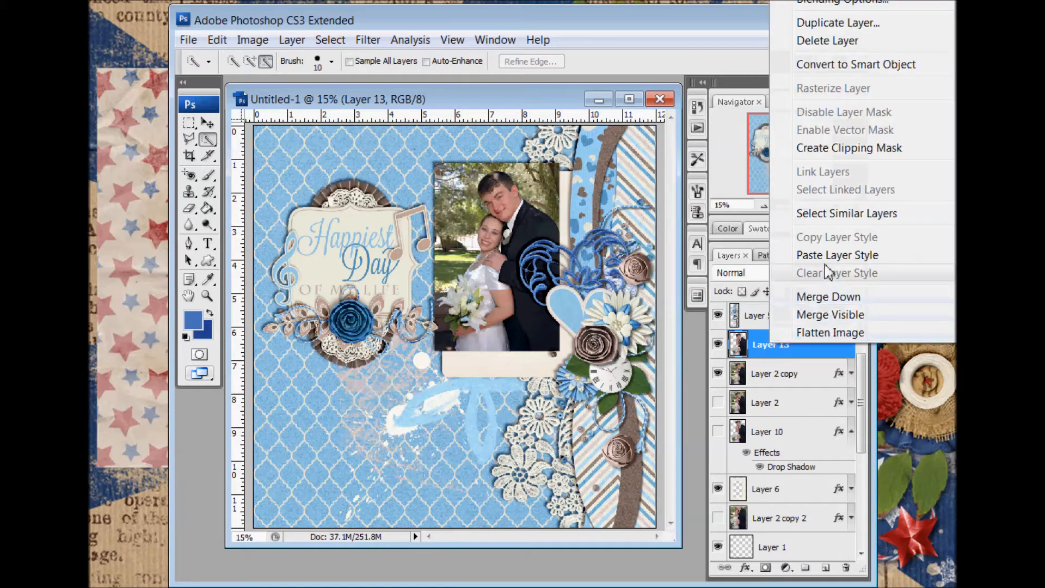
{"action": "left_click", "coordinate": [828, 256]}
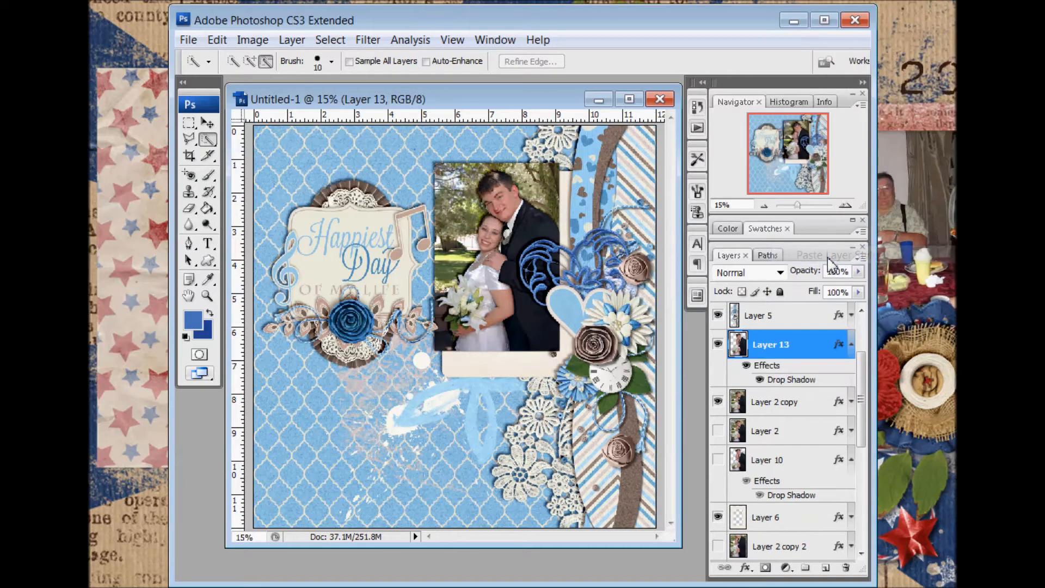
Move Layer 2 copy below the frame on Layer 6 in the layer stack
{"action": "left_click", "coordinate": [758, 403]}
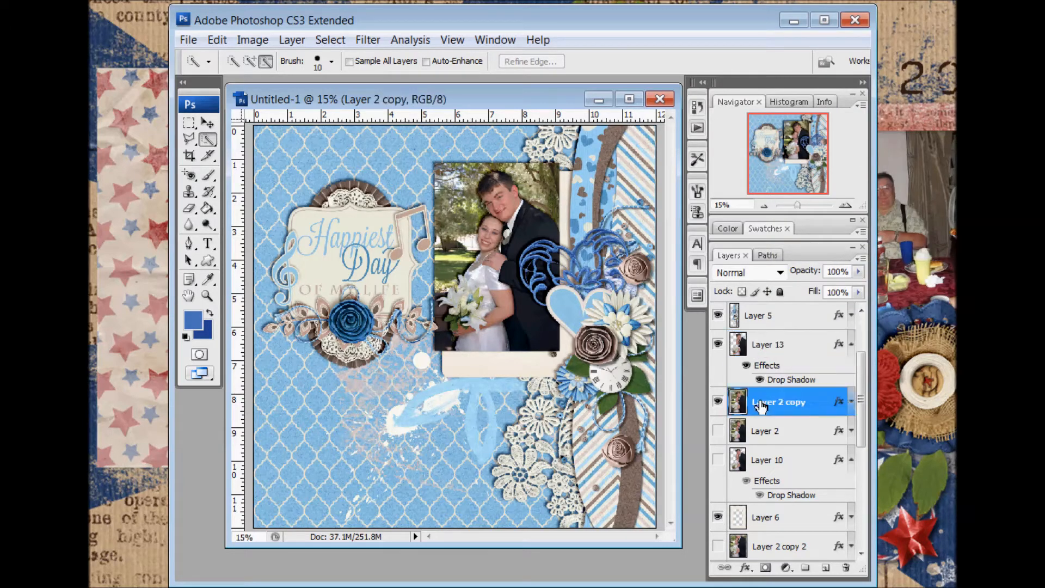
{"action": "left_click_drag", "start_coordinate": [778, 405], "coordinate": [769, 527]}
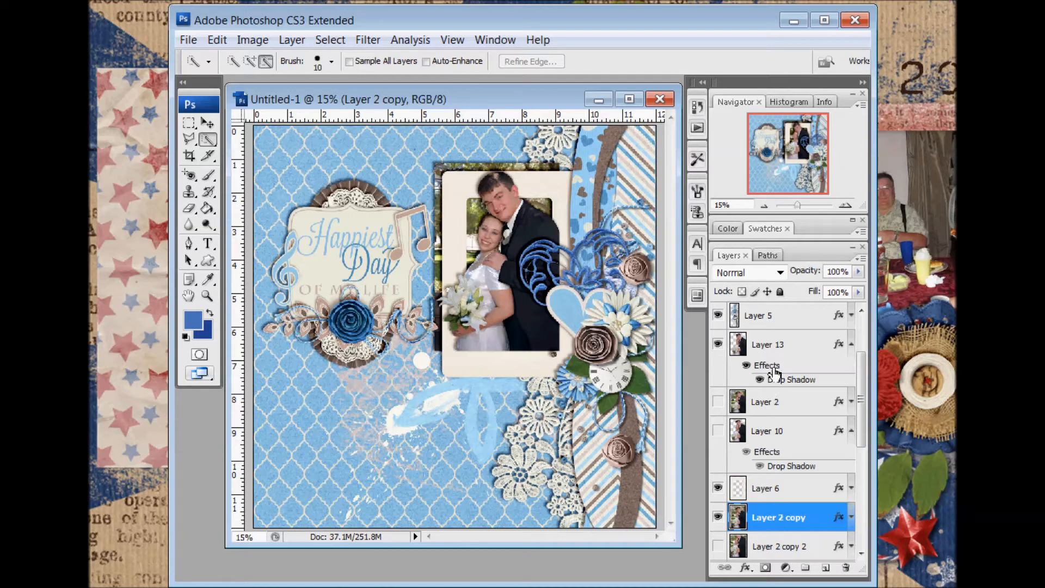
On Layer 13, delete the strip of the groom that extends past the frame opening's right edge, then deselect
{"action": "left_click", "coordinate": [766, 363]}
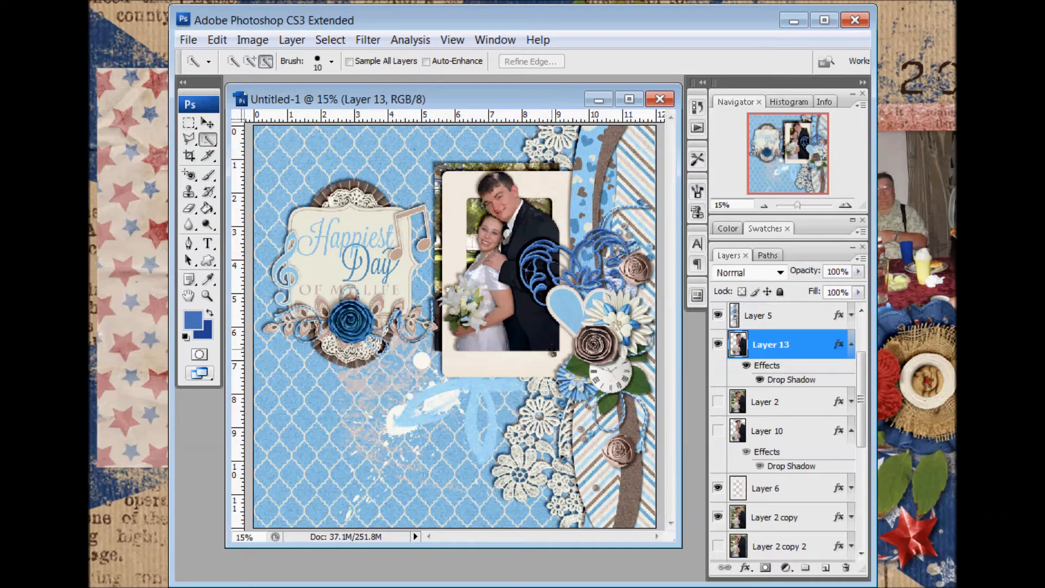
{"action": "left_click", "coordinate": [189, 123]}
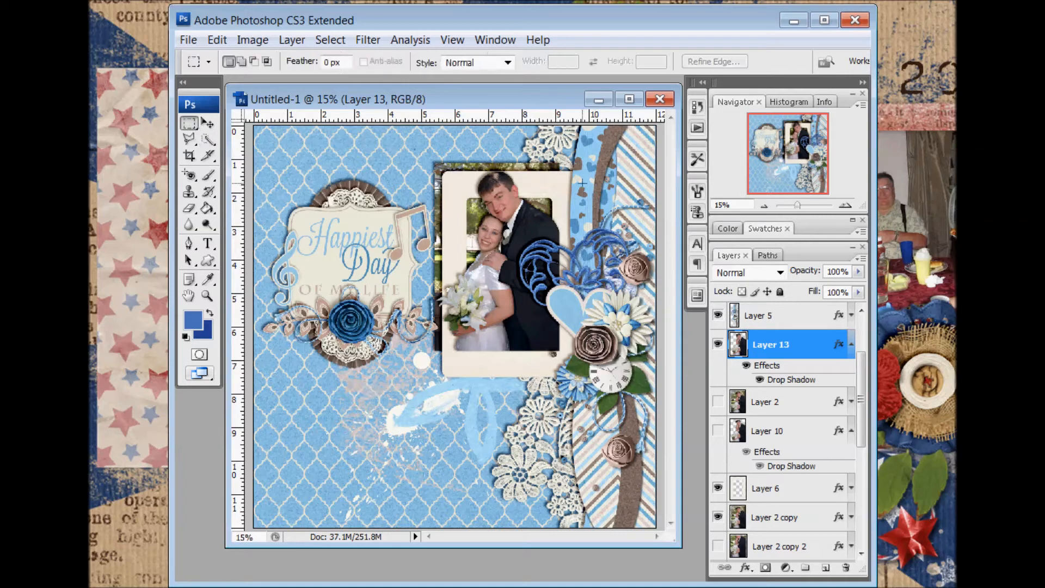
{"action": "left_click_drag", "start_coordinate": [582, 183], "coordinate": [554, 376]}
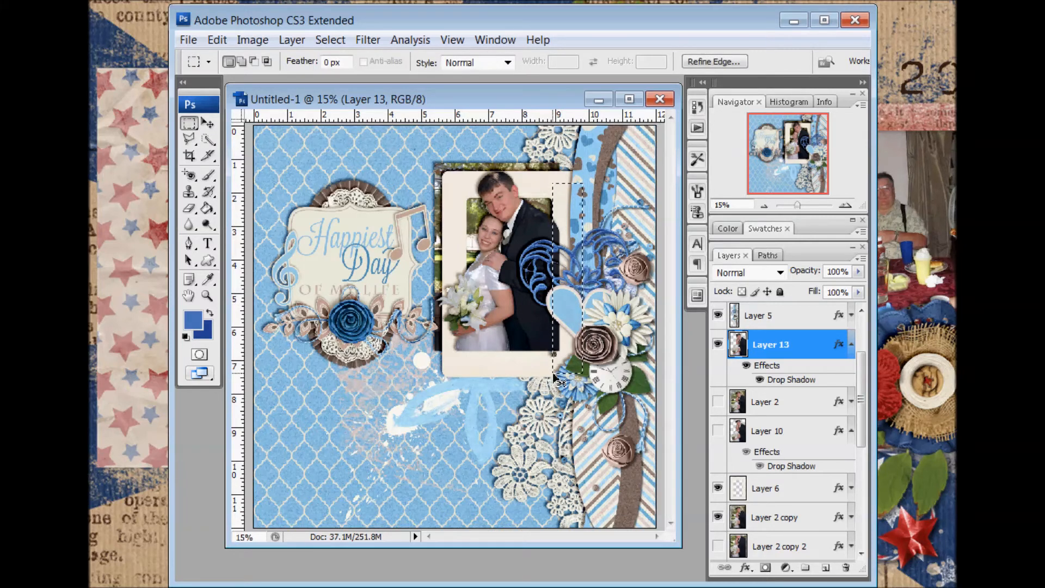
{"action": "key", "text": "Delete"}
{"action": "key", "text": "ctrl+d"}
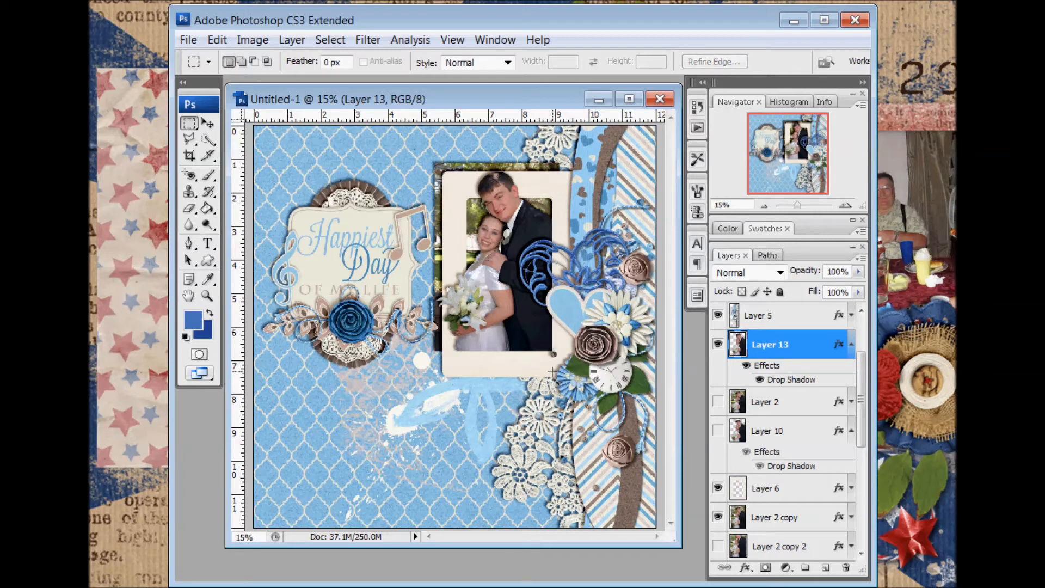
Delete the part of the couple on Layer 13 that hangs below the frame opening's bottom edge, then deselect
{"action": "left_click_drag", "start_coordinate": [569, 384], "coordinate": [444, 350]}
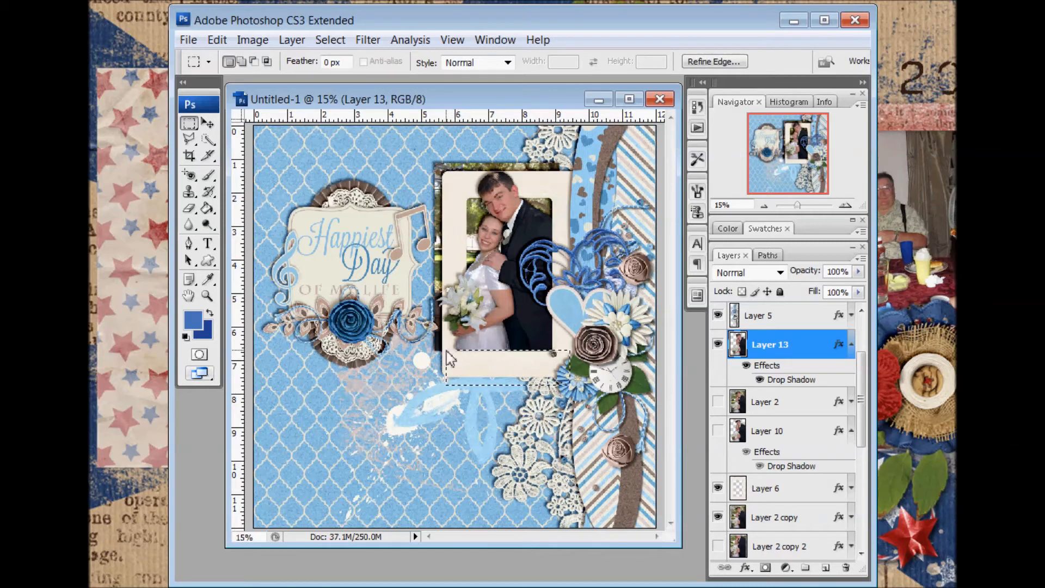
{"action": "key", "text": "ctrl+d"}
{"action": "left_click_drag", "start_coordinate": [572, 375], "coordinate": [452, 349]}
{"action": "key", "text": "ctrl+d"}
{"action": "left_click_drag", "start_coordinate": [561, 373], "coordinate": [453, 347]}
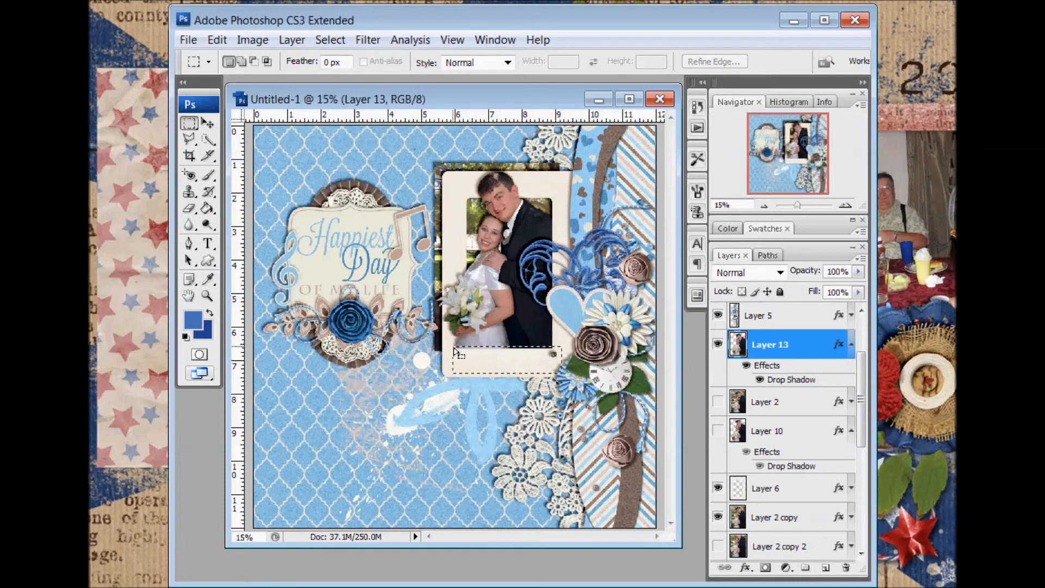
{"action": "key", "text": "Delete"}
{"action": "key", "text": "ctrl+d"}
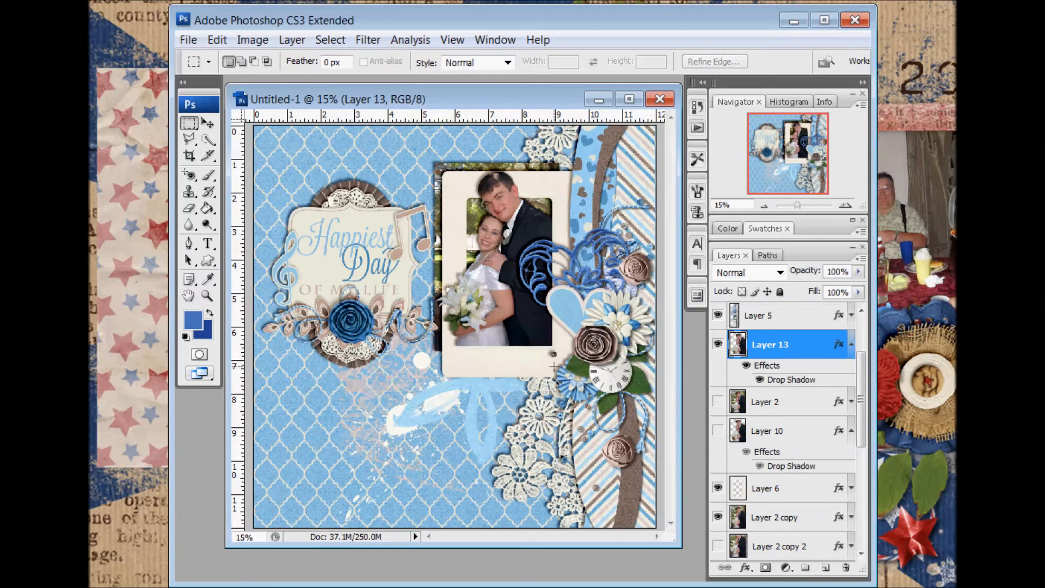
On Layer 2 copy, delete the background photo areas sticking out above and left of the frame, then deselect
{"action": "left_click", "coordinate": [773, 522]}
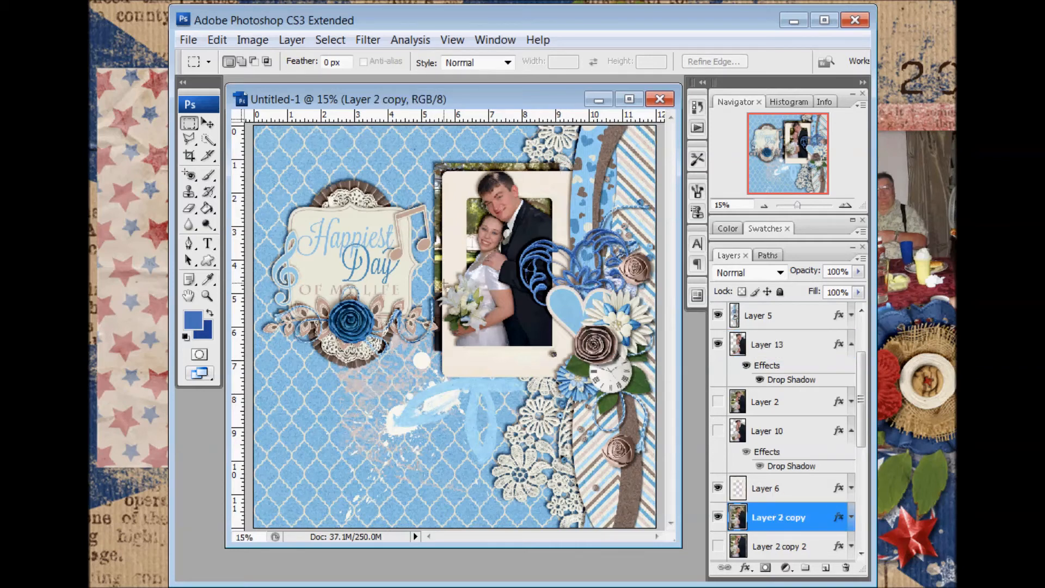
{"action": "left_click_drag", "start_coordinate": [413, 146], "coordinate": [573, 183]}
{"action": "left_click_drag", "start_coordinate": [401, 154], "coordinate": [452, 370]}
{"action": "key", "text": "Delete"}
{"action": "key", "text": "ctrl+d"}
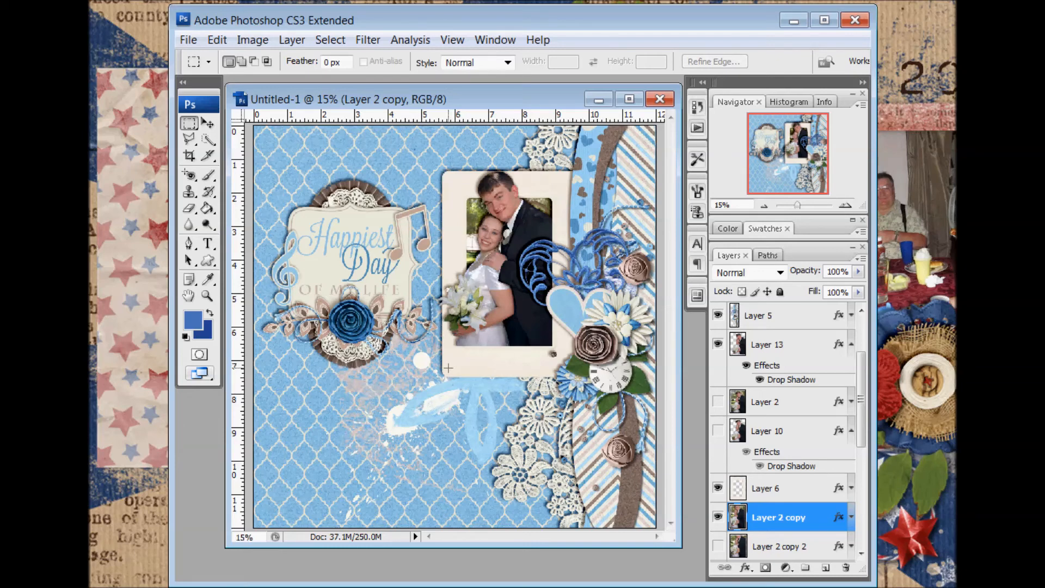
Select Layer 13 and look at the saved Smooth Edges action
{"action": "left_click", "coordinate": [777, 345]}
{"action": "left_click", "coordinate": [697, 128]}
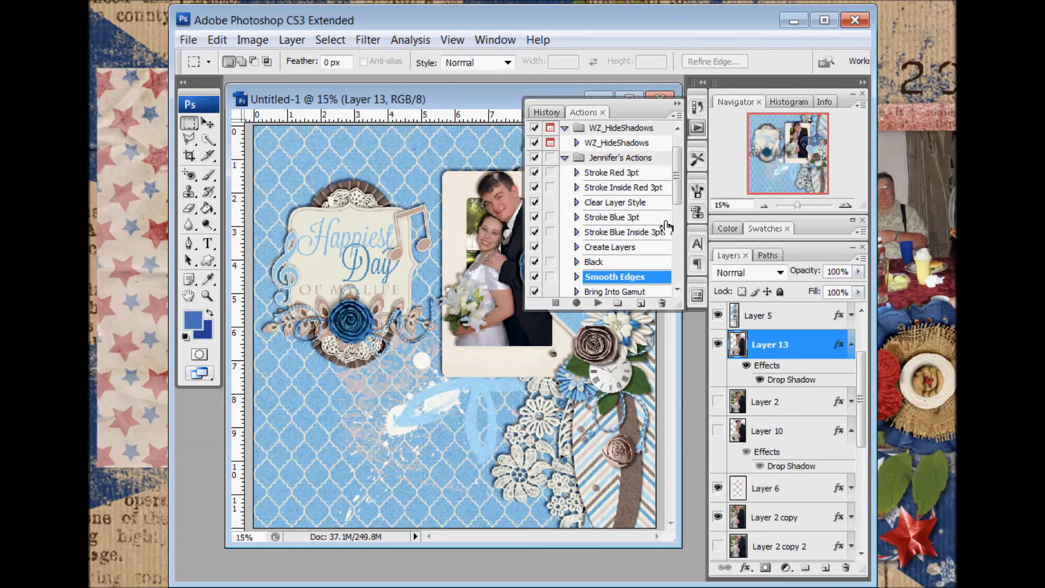
{"action": "left_click", "coordinate": [676, 104]}
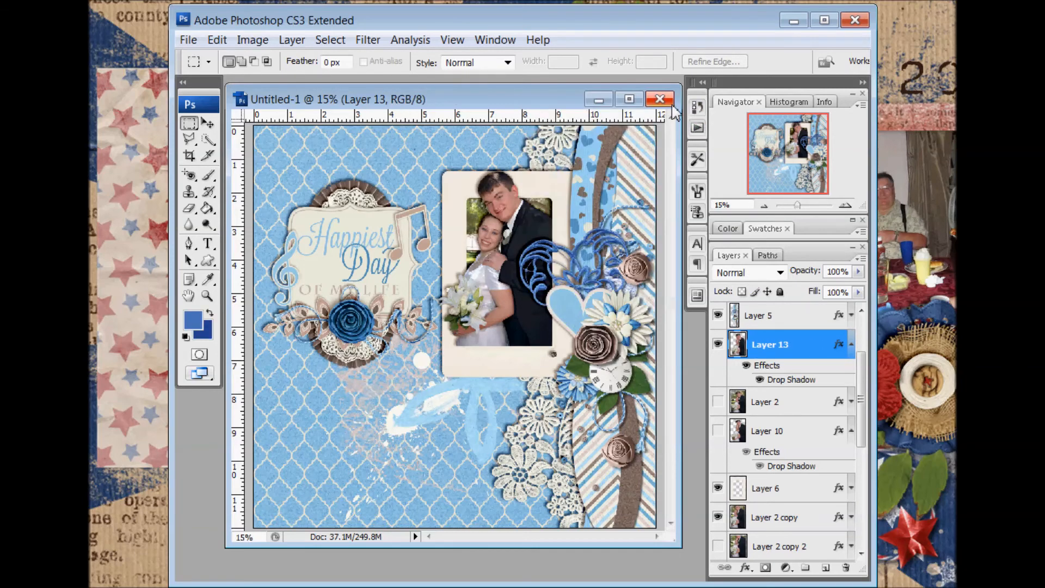